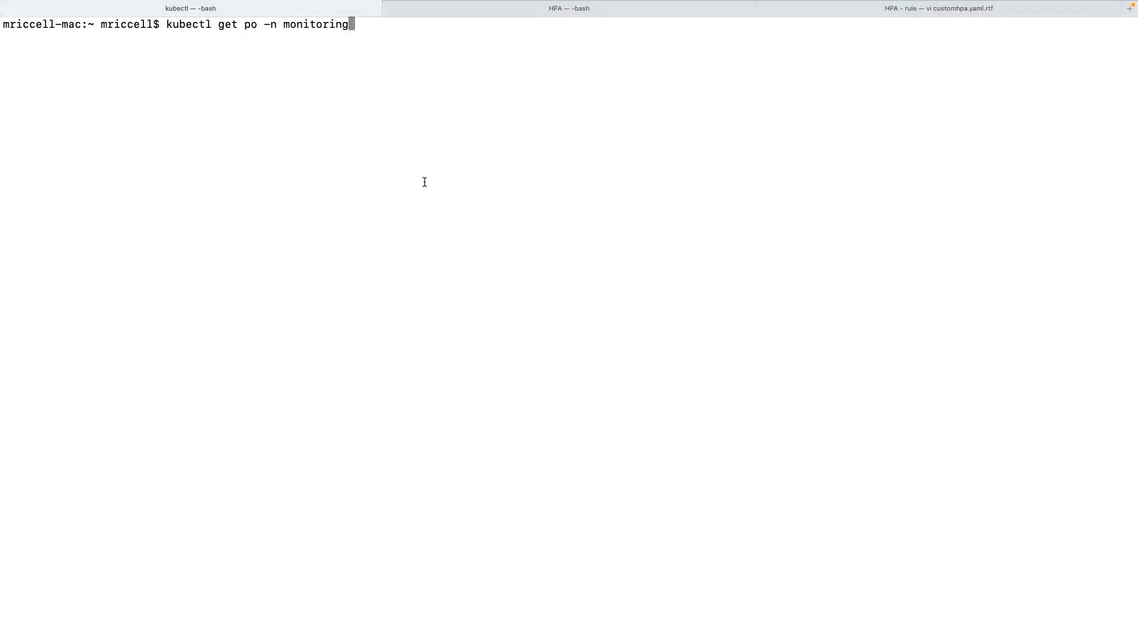
# - Run kubectl get po -n monitoring to list the Prometheus component pods
pyautogui.press('Return')
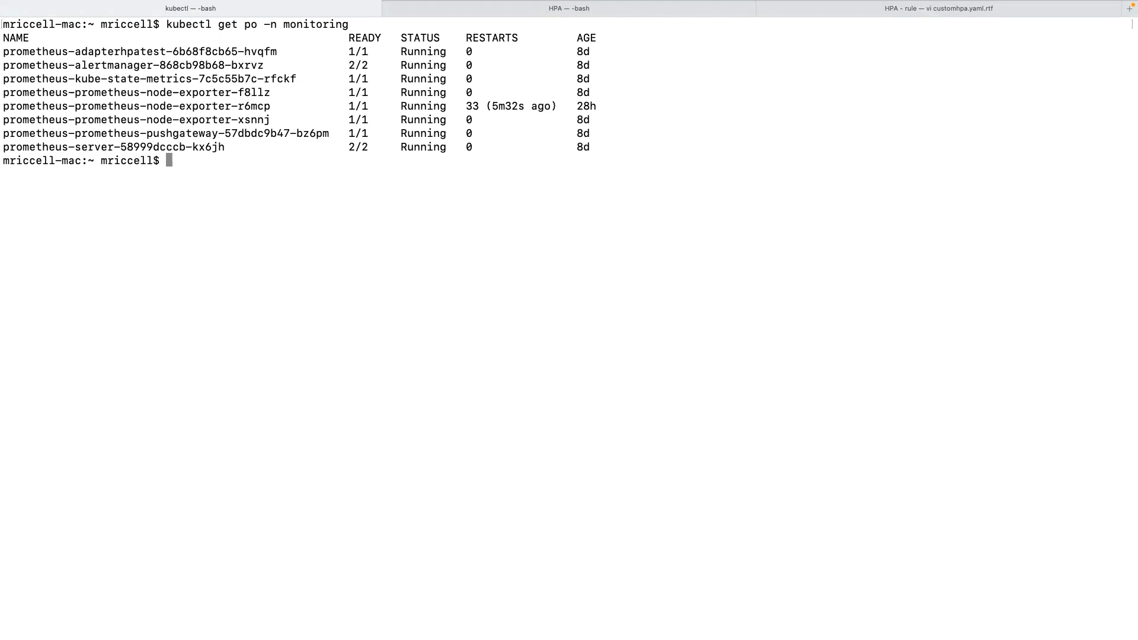
pyautogui.write('ku')
pyautogui.write('bectl get po -n we')
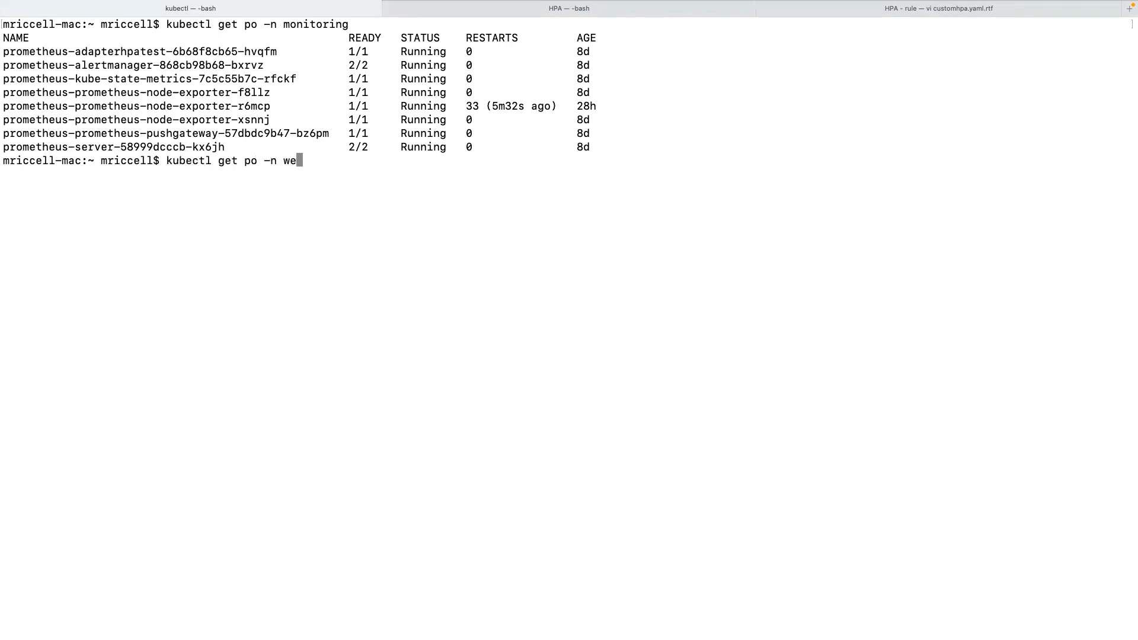
pyautogui.write('blogic')
# - Run kubectl get po -n weblogic to list the admin and managed server pods
pyautogui.press('Return')
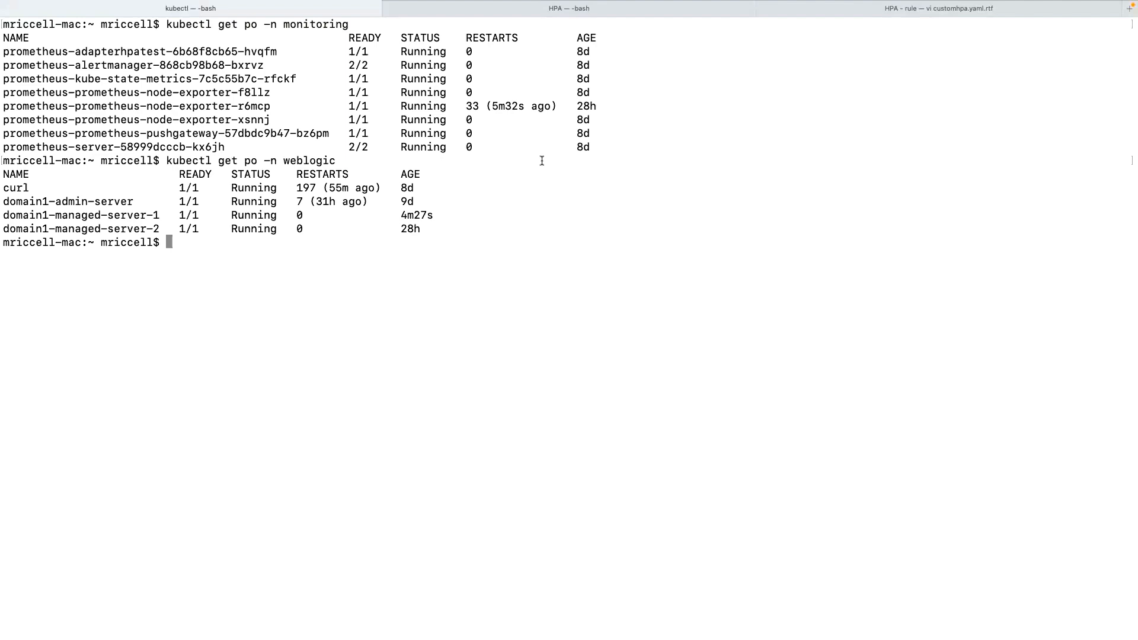
# - Review the wls-exporter configuration and highlight sessionsOpenedTotalCount in the webapp_config values
pyautogui.press('super+Tab')
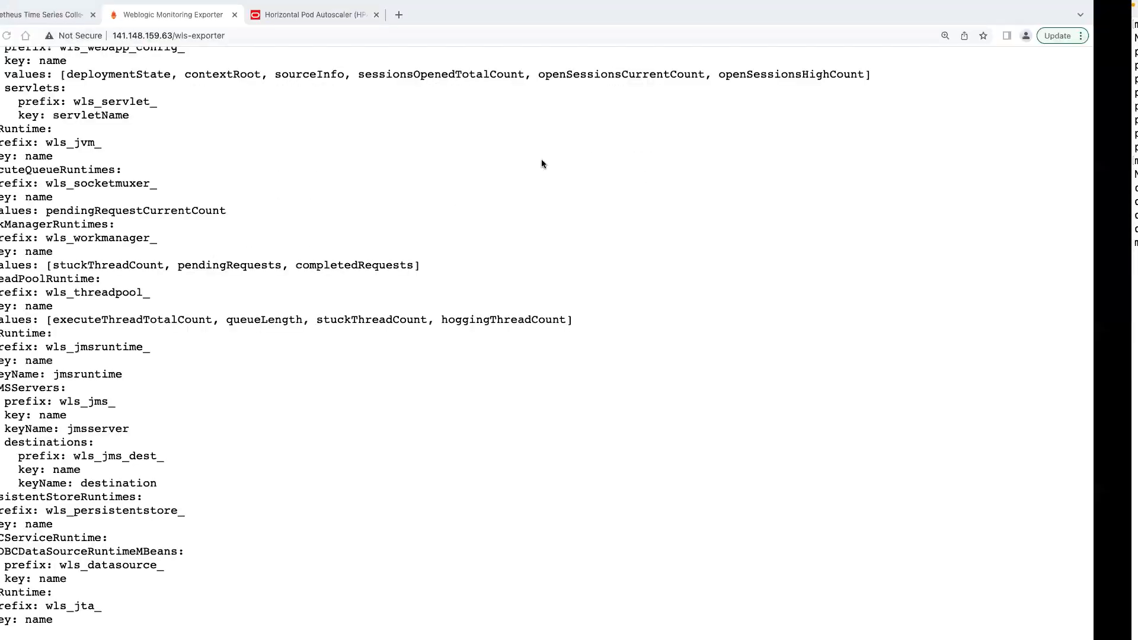
pyautogui.scroll(10, 290, 121)
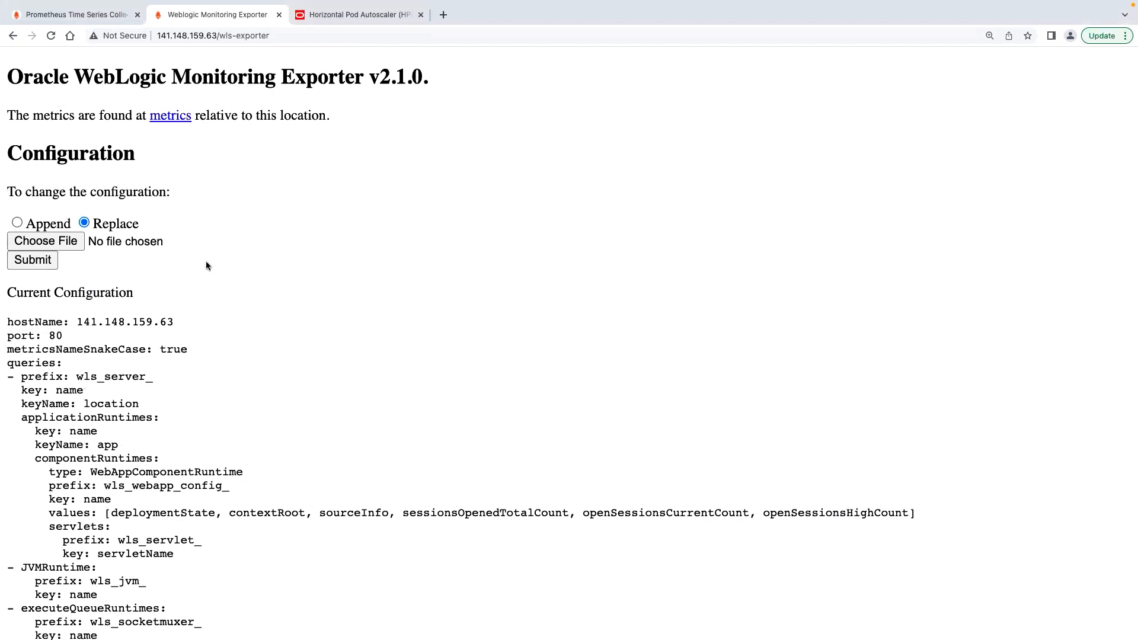
pyautogui.scroll(-2, 211, 270)
pyautogui.scroll(-1, 212, 271)
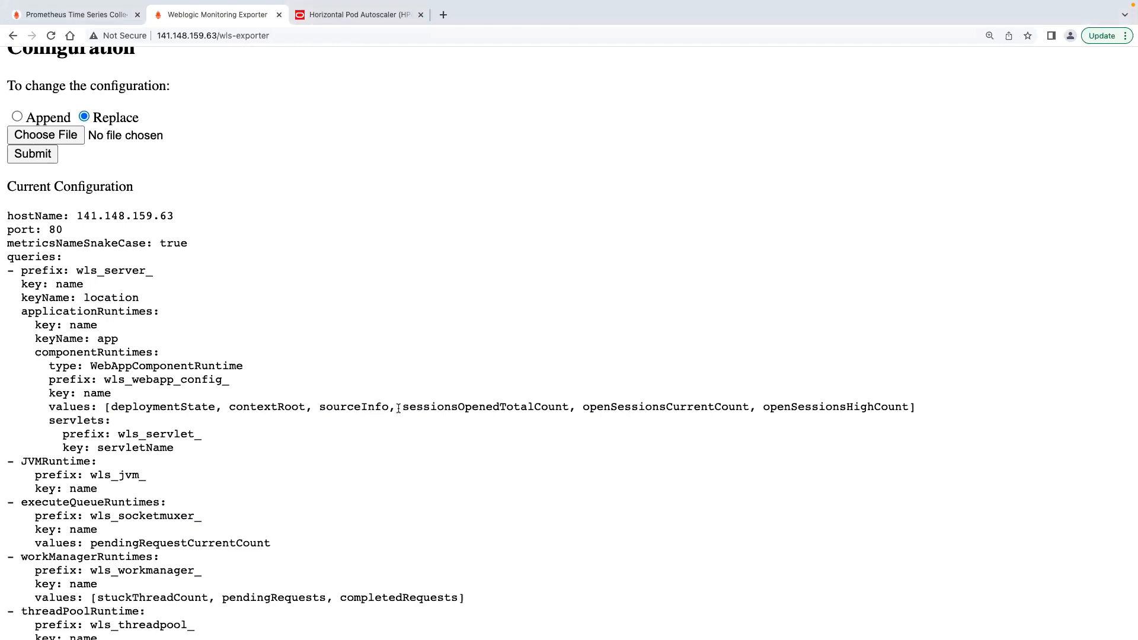
pyautogui.moveTo(401, 406); pyautogui.dragTo(572, 407)
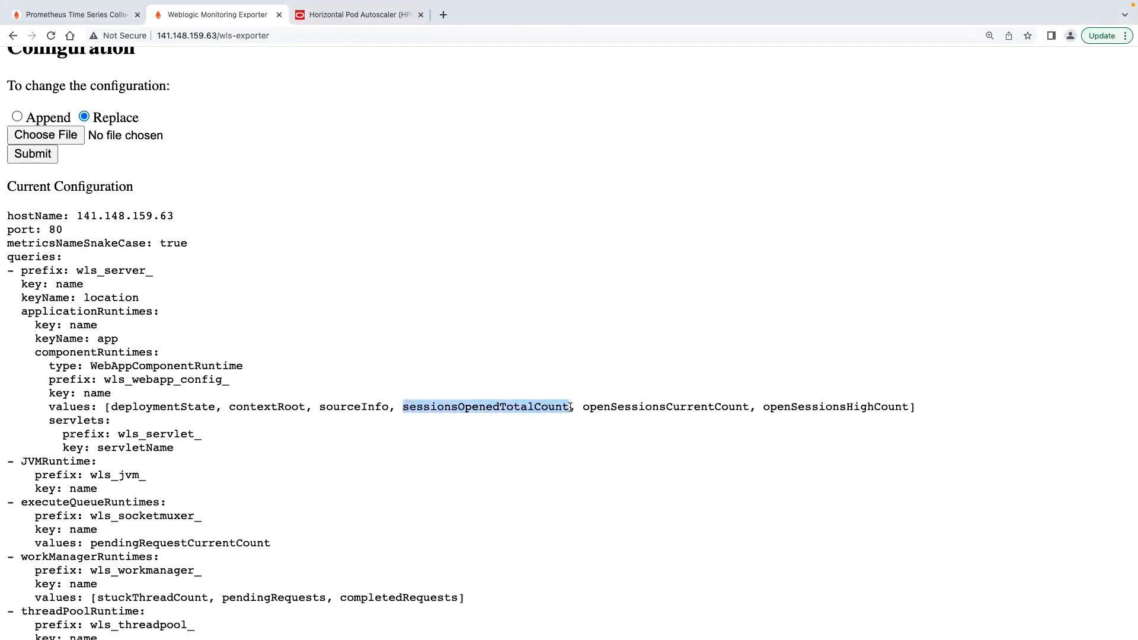
pyautogui.scroll(-3, 346, 462)
pyautogui.scroll(-3, 287, 474)
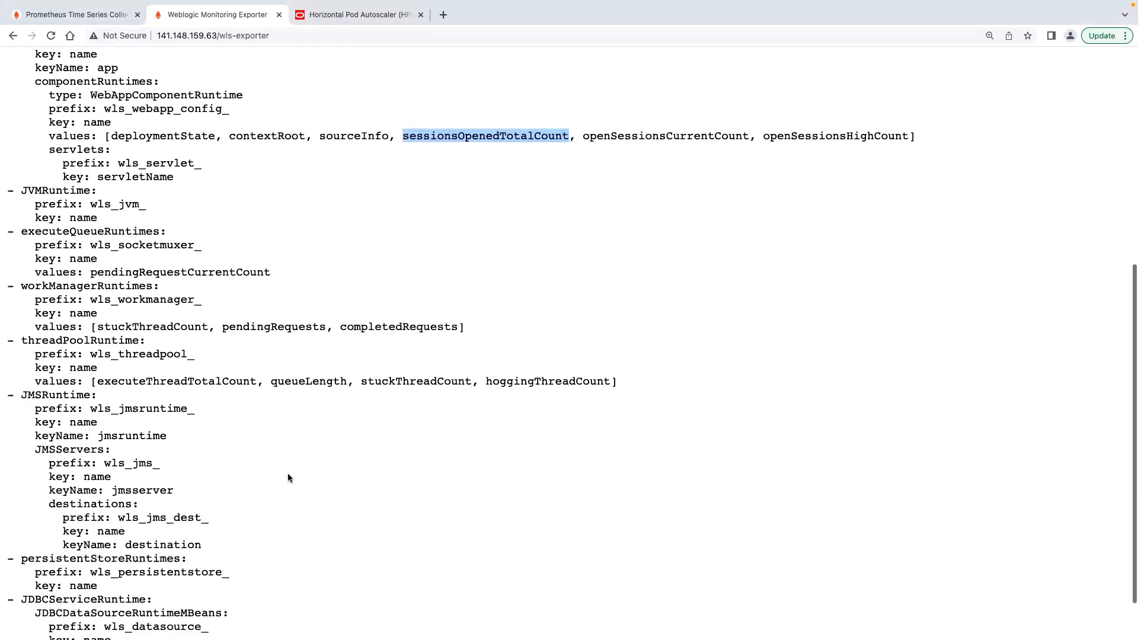
pyautogui.scroll(-2, 288, 474)
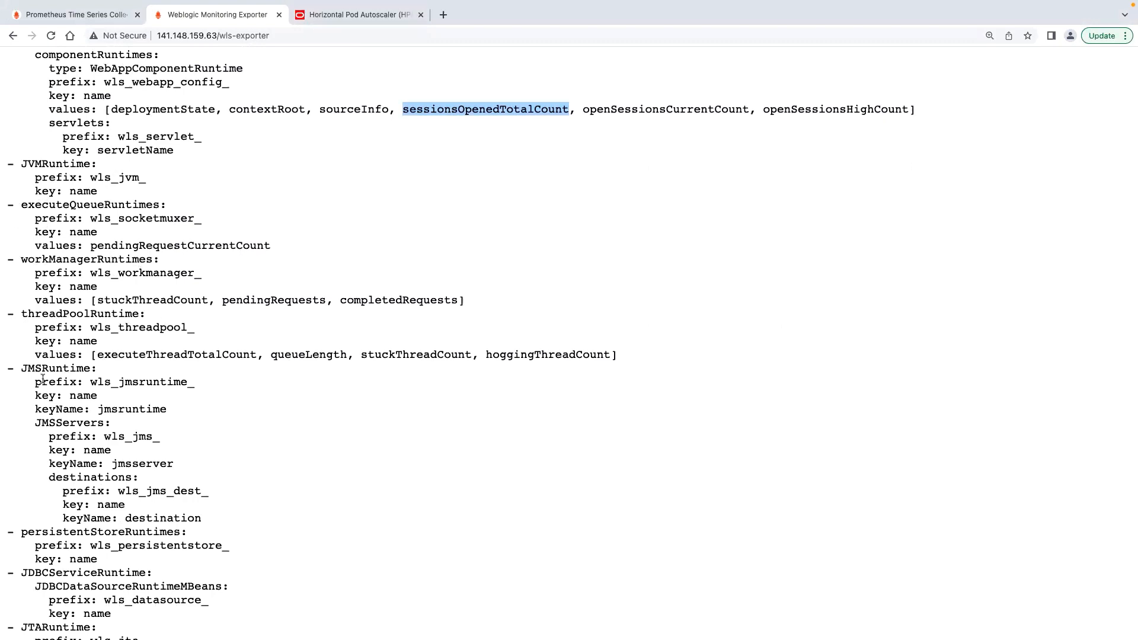
pyautogui.scroll(-1, 53, 408)
pyautogui.scroll(-1, 54, 406)
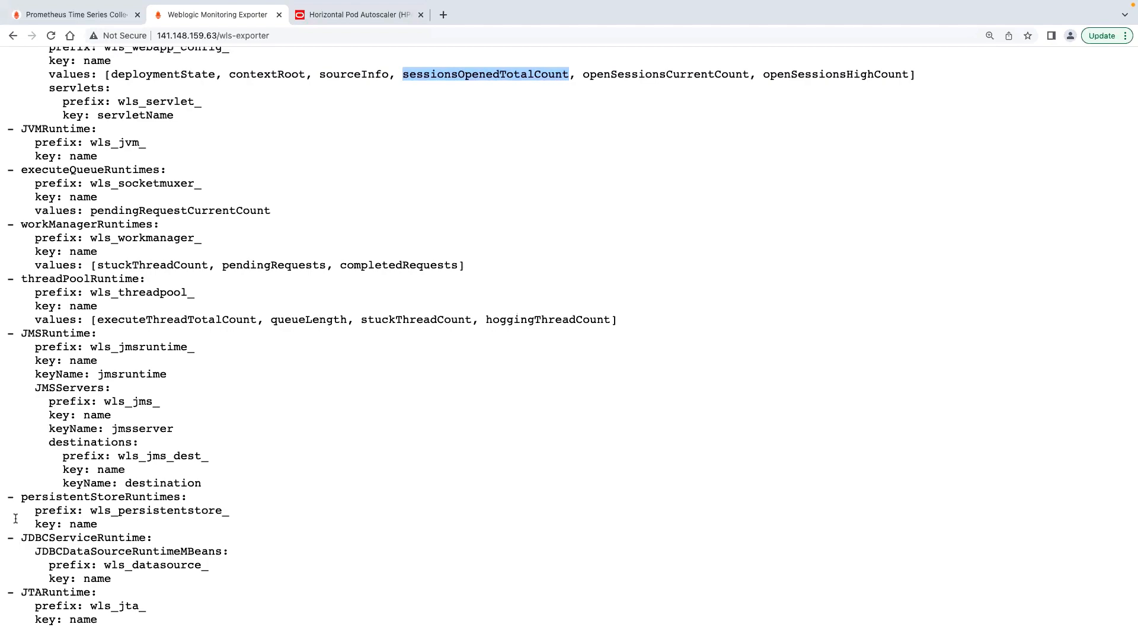
pyautogui.scroll(3, 261, 292)
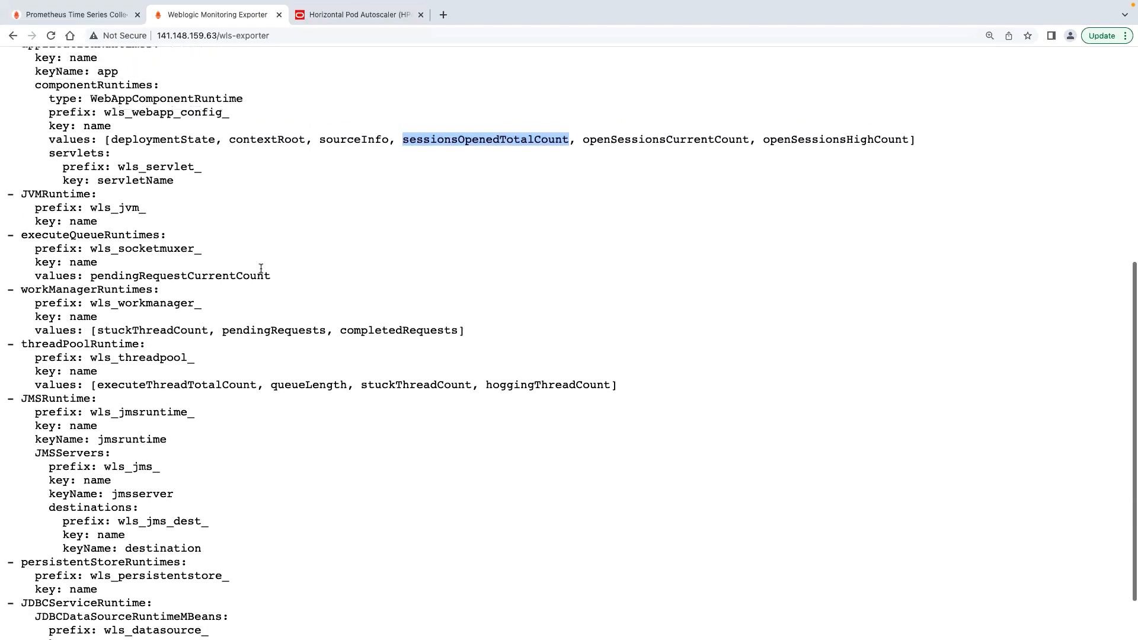
pyautogui.scroll(4, 260, 276)
pyautogui.scroll(2, 260, 267)
pyautogui.scroll(2, 261, 267)
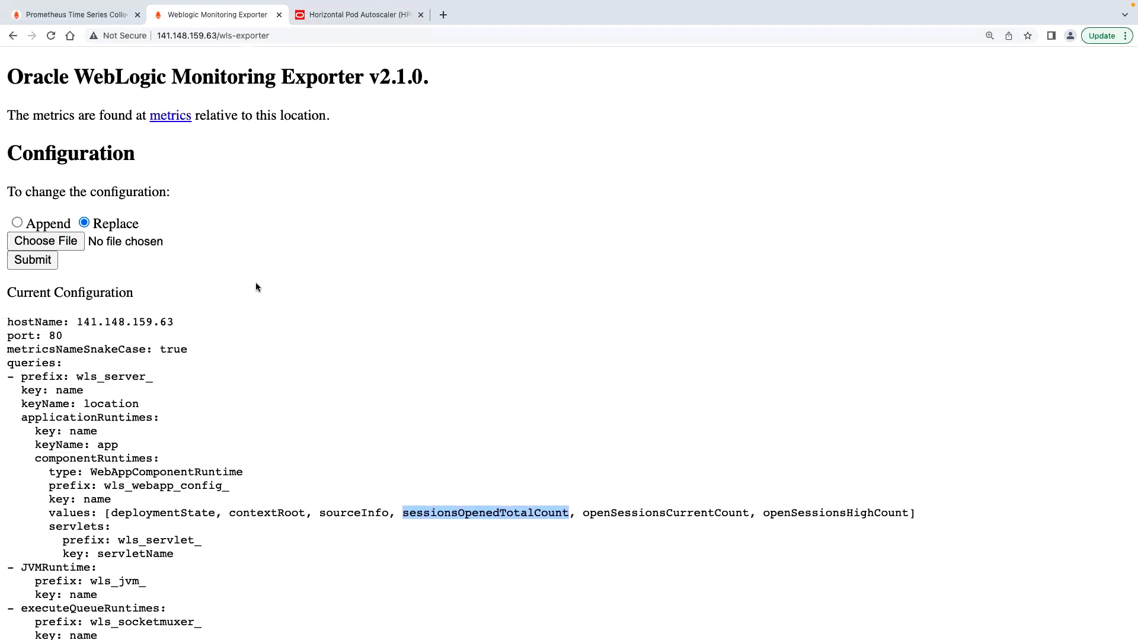
# - Enter wls_webapp_config_sessions_opened_total_count as the Prometheus query expression
pyautogui.click(98, 14)
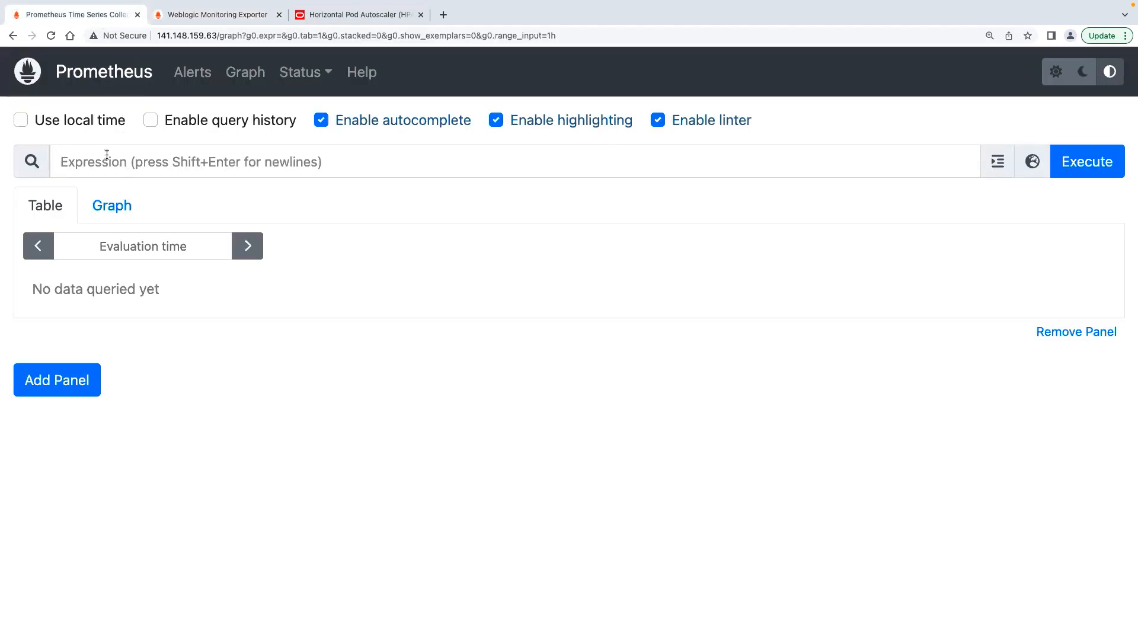
pyautogui.write('wls')
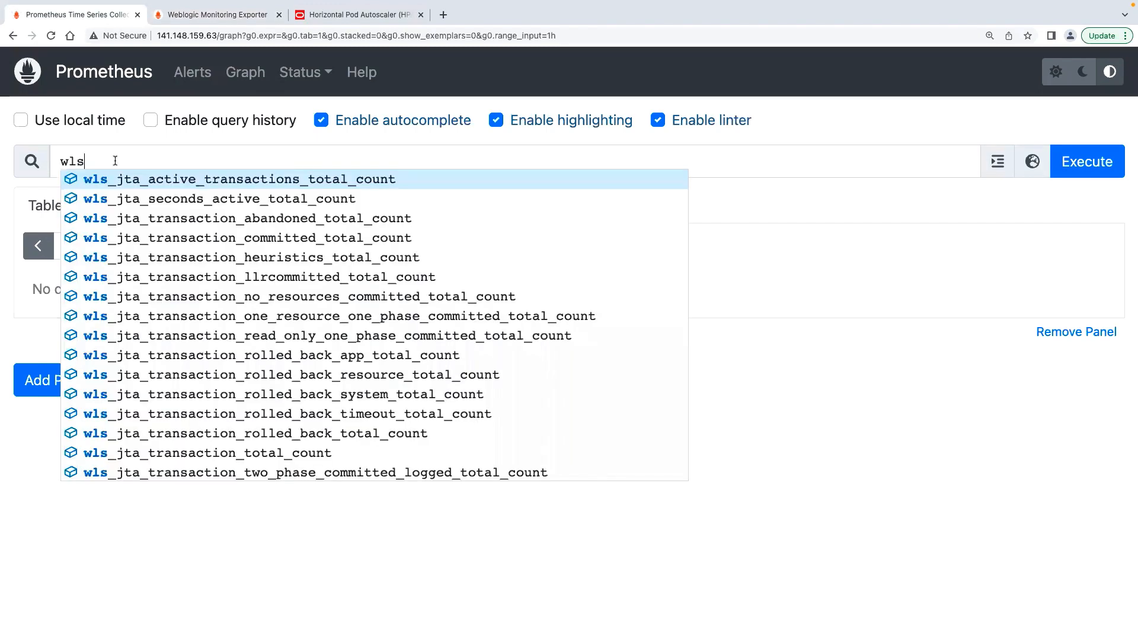
pyautogui.scroll(-5, 208, 290)
pyautogui.scroll(-3, 207, 291)
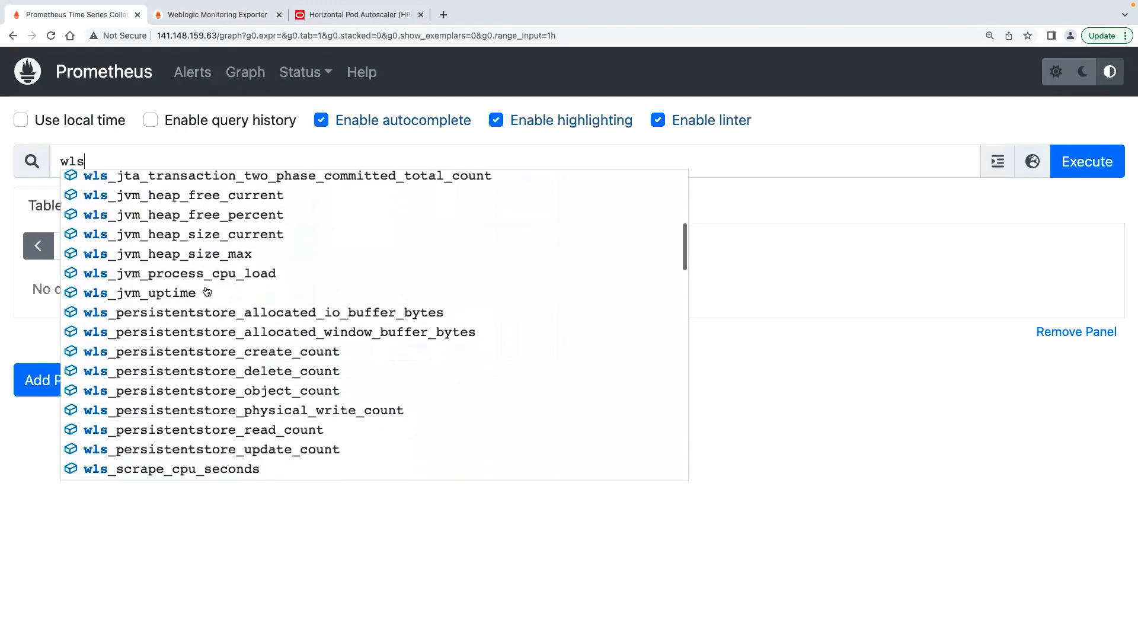
pyautogui.scroll(-3, 207, 291)
pyautogui.scroll(-3, 208, 291)
pyautogui.scroll(-2, 207, 291)
pyautogui.scroll(-3, 208, 291)
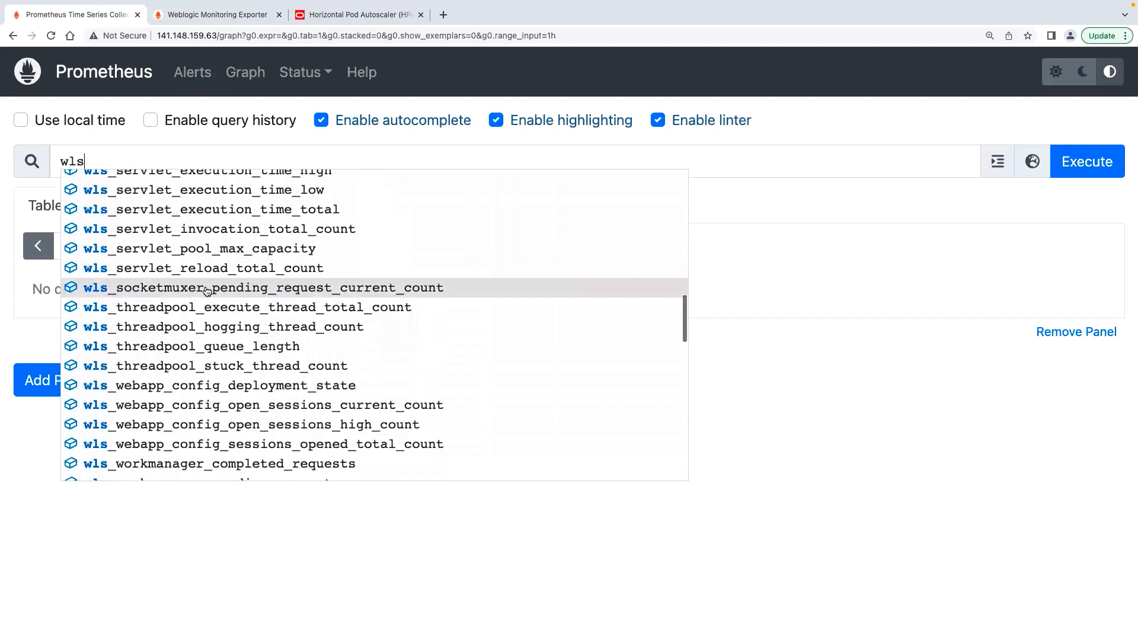
pyautogui.click(337, 445)
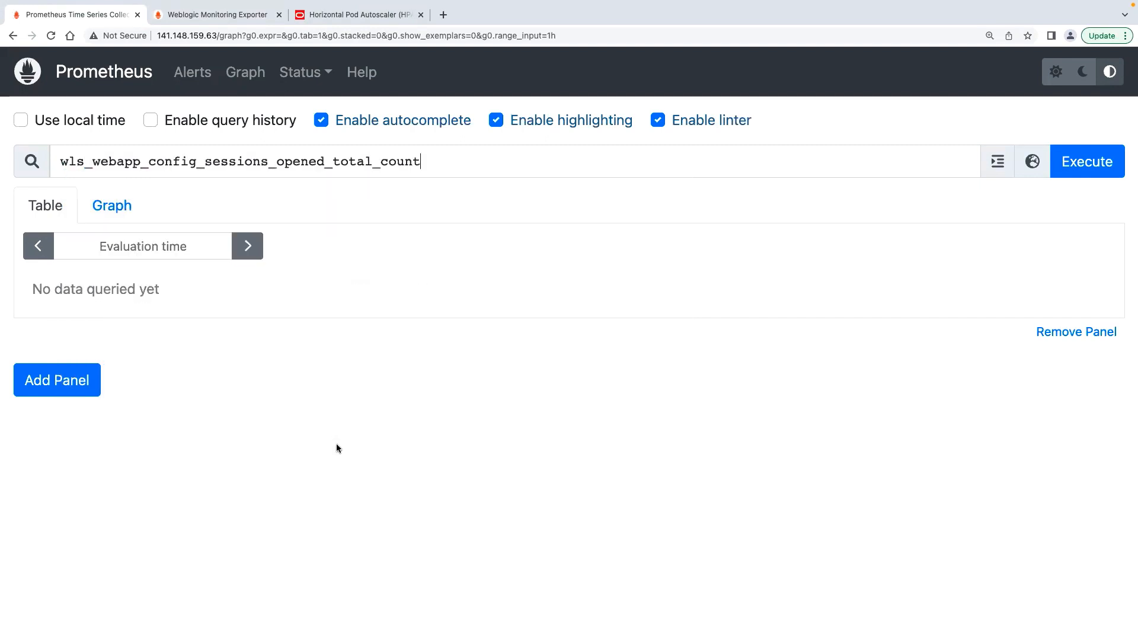
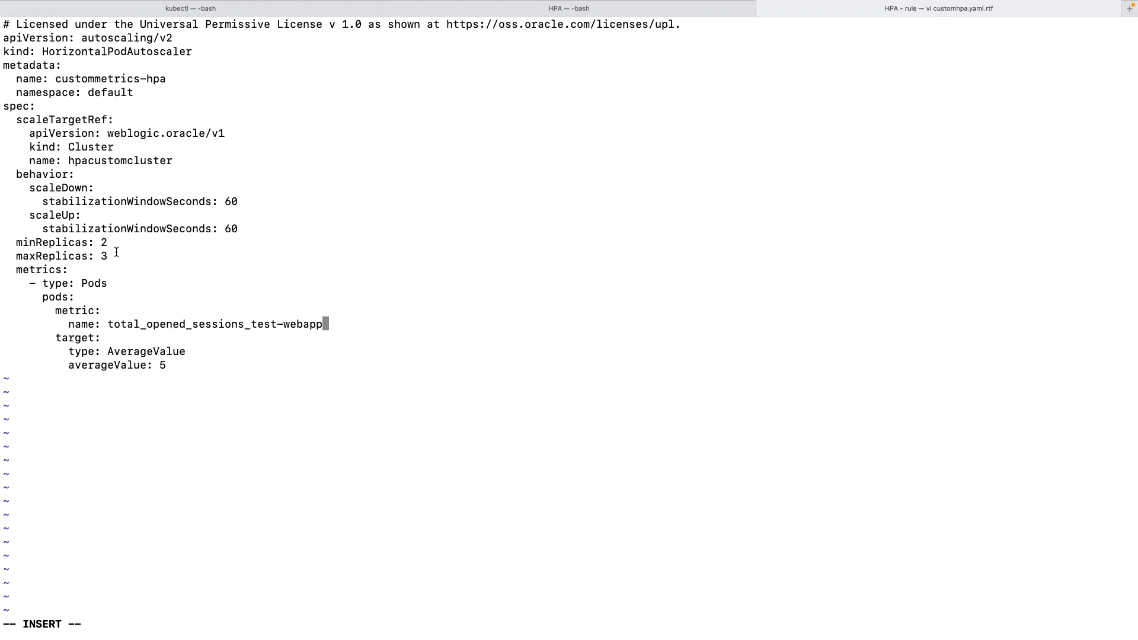
# - Check kubectl get hpa -n weblogic (0/5, 2 replicas), then return to the pod-listing session
pyautogui.click(548, 9)
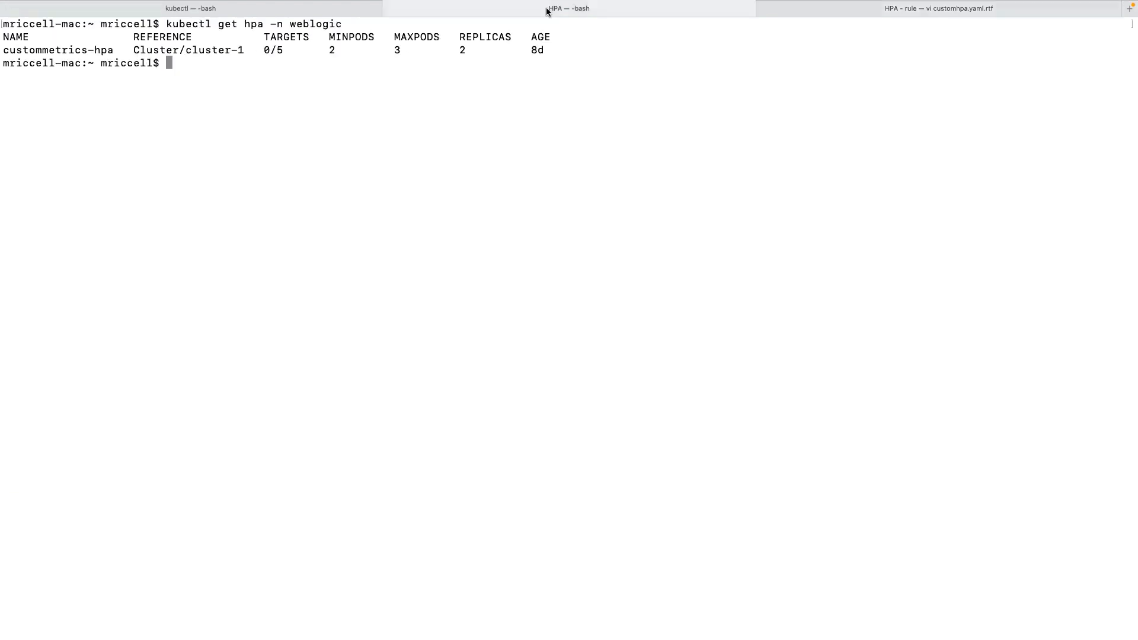
pyautogui.press('Up')
pyautogui.press('Return')
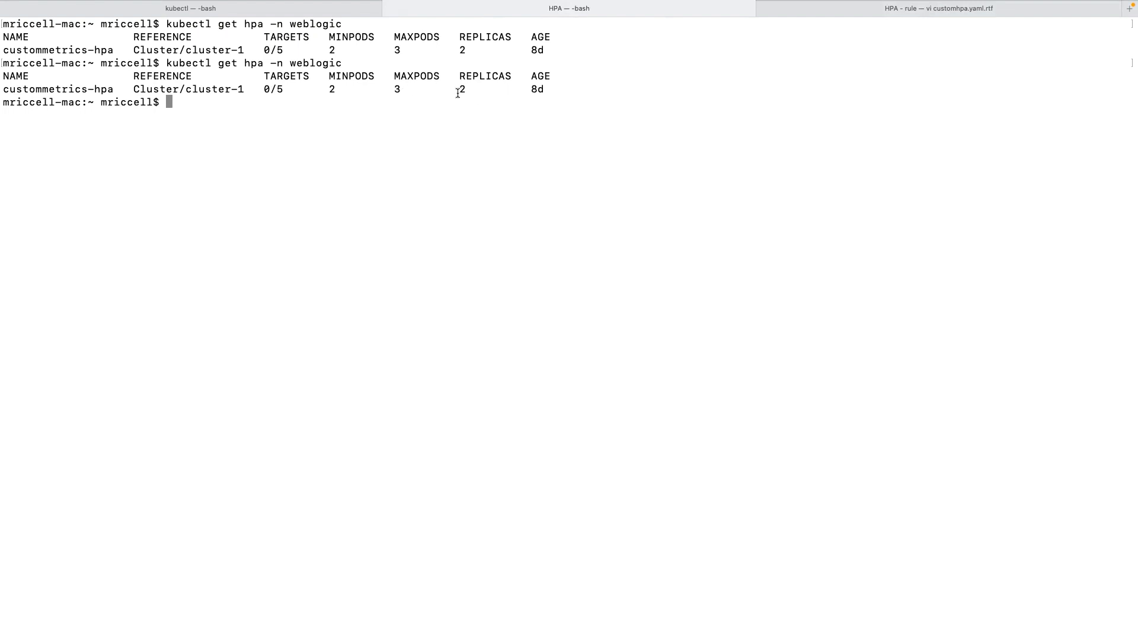
pyautogui.click(179, 16)
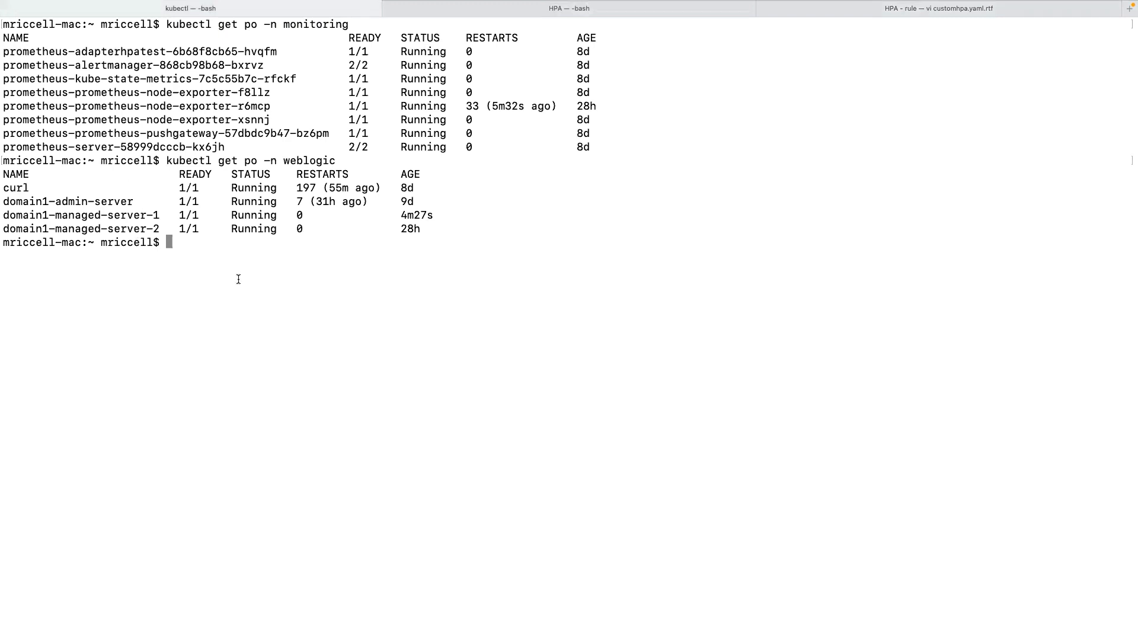
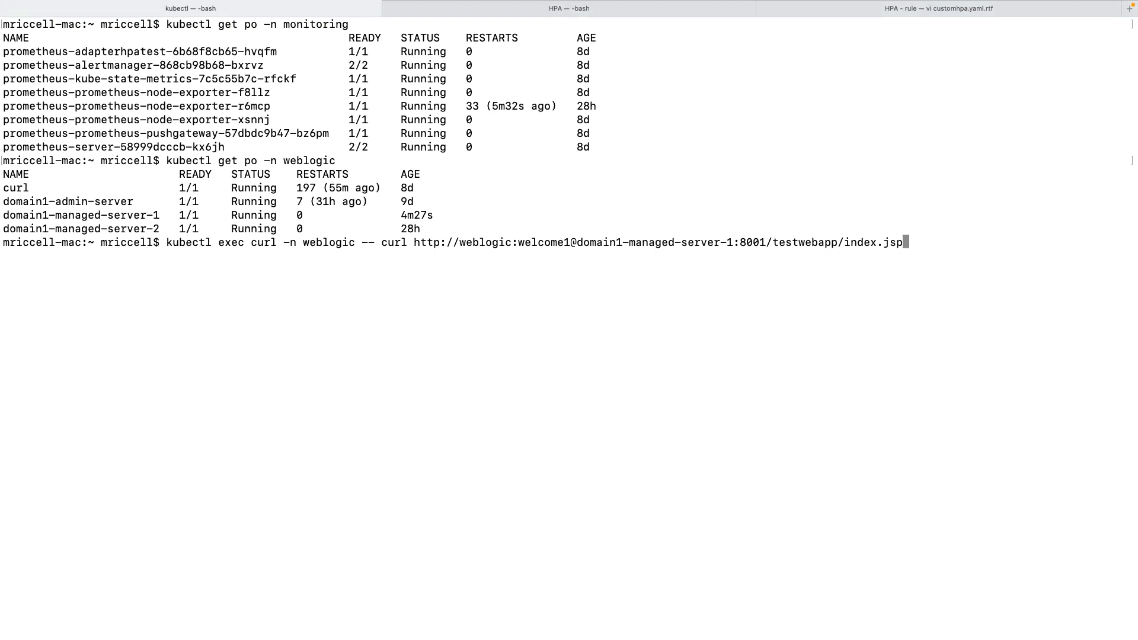
# - Send repeated curl requests to the test web app's index.jsp via the curl pod
pyautogui.press('Return')
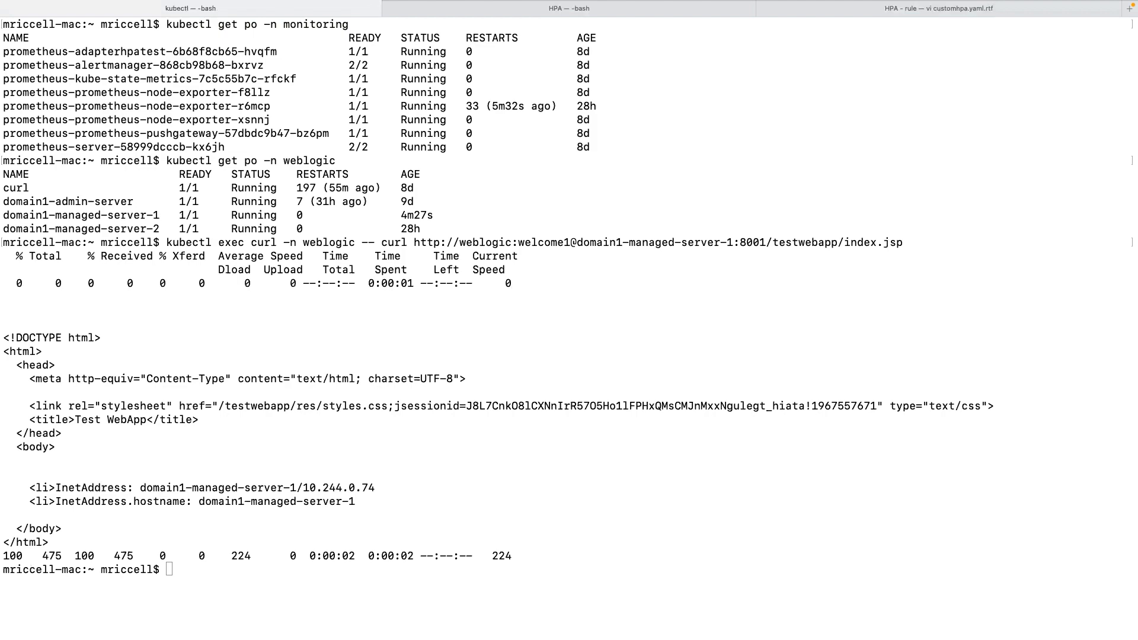
pyautogui.press('Up')
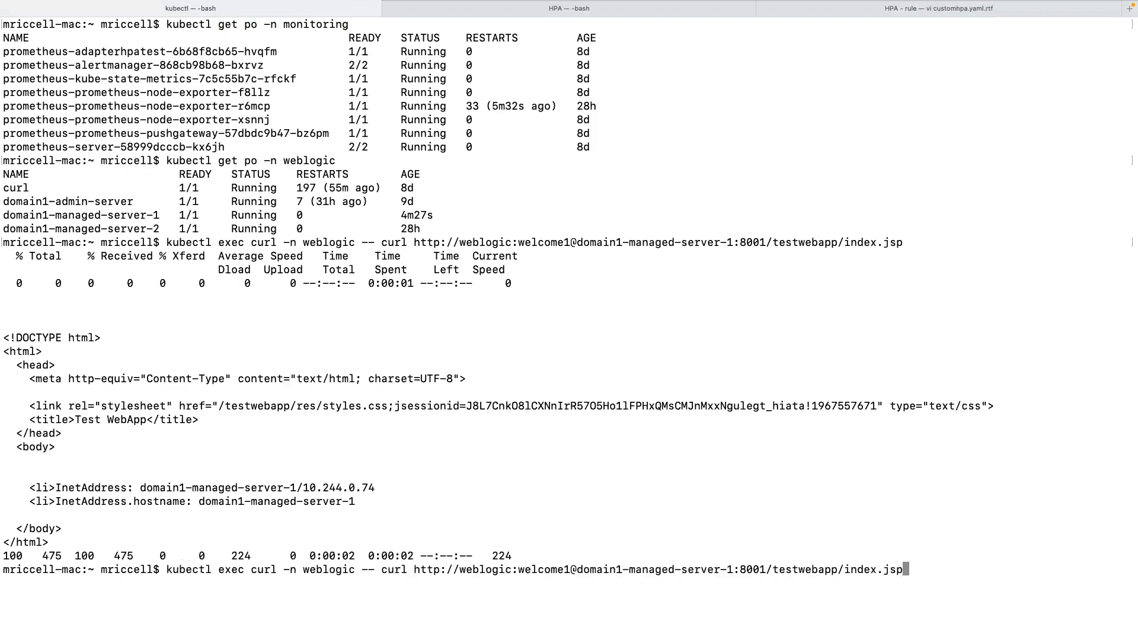
pyautogui.press('Return')
pyautogui.press('Up')
pyautogui.press('Return')
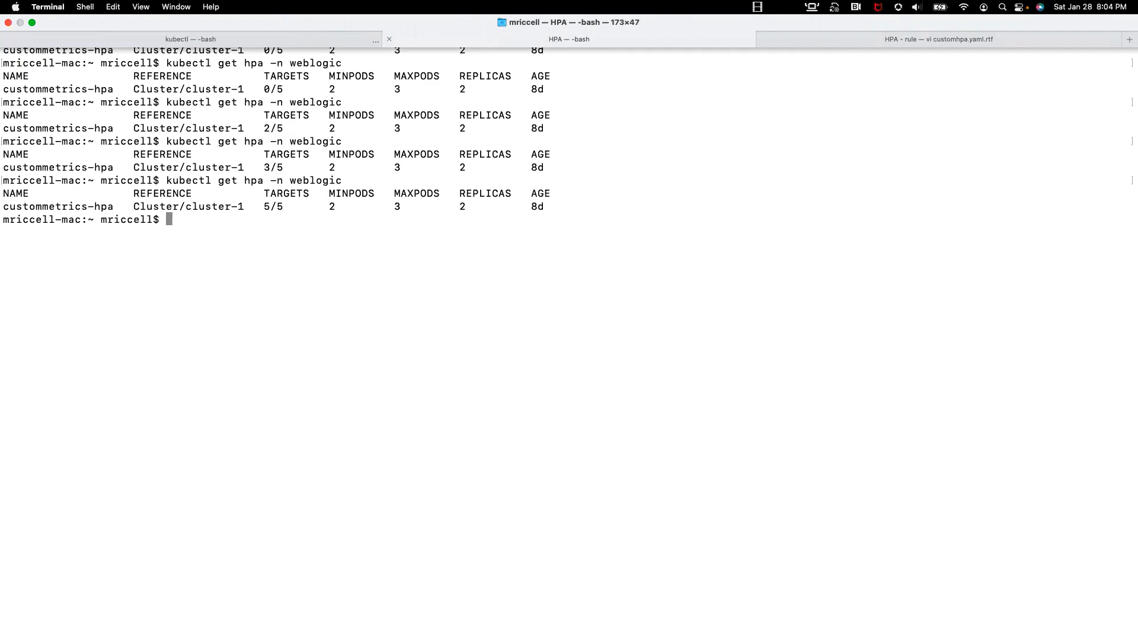
# - Send another curl request and confirm the autoscaler metric reads 6/5 with 2 replicas
pyautogui.click(186, 38)
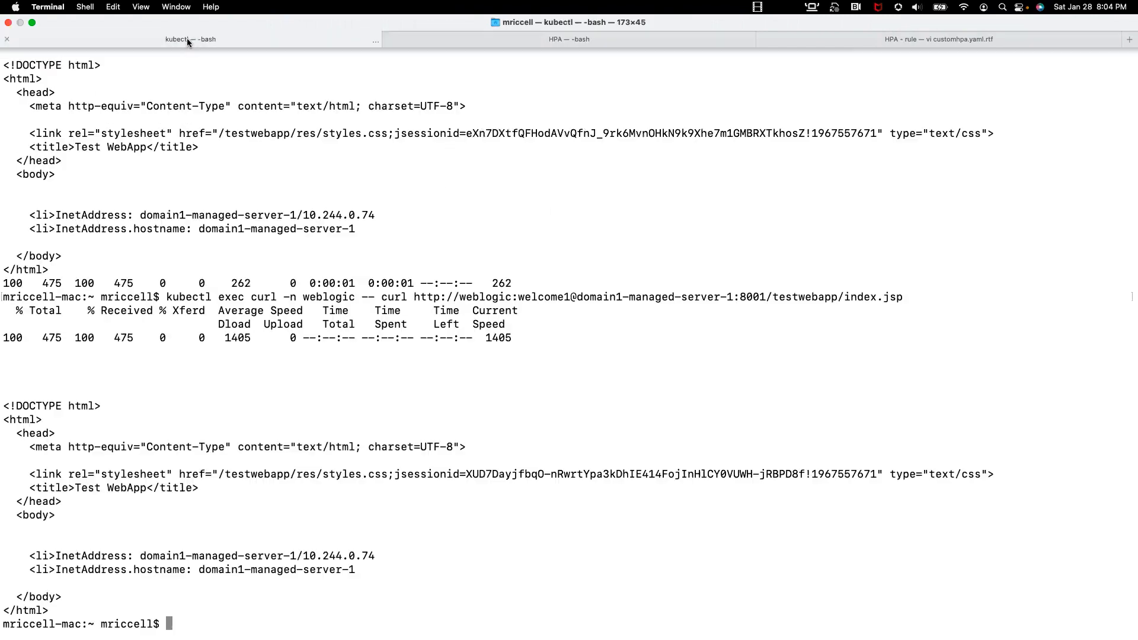
pyautogui.press('Up')
pyautogui.press('Return')
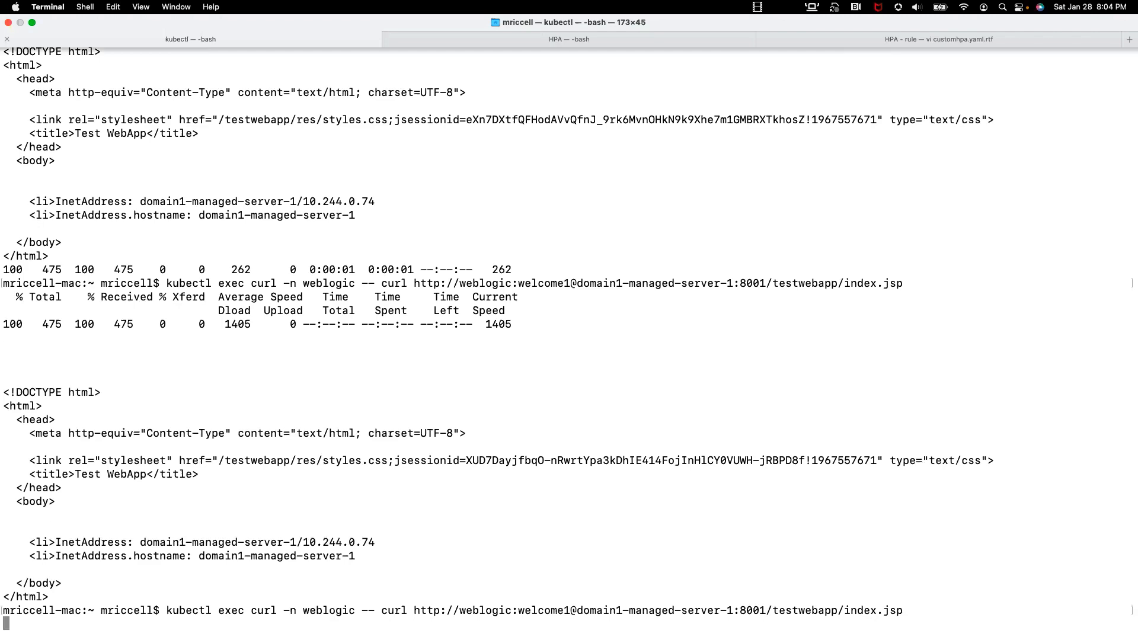
pyautogui.click(569, 39)
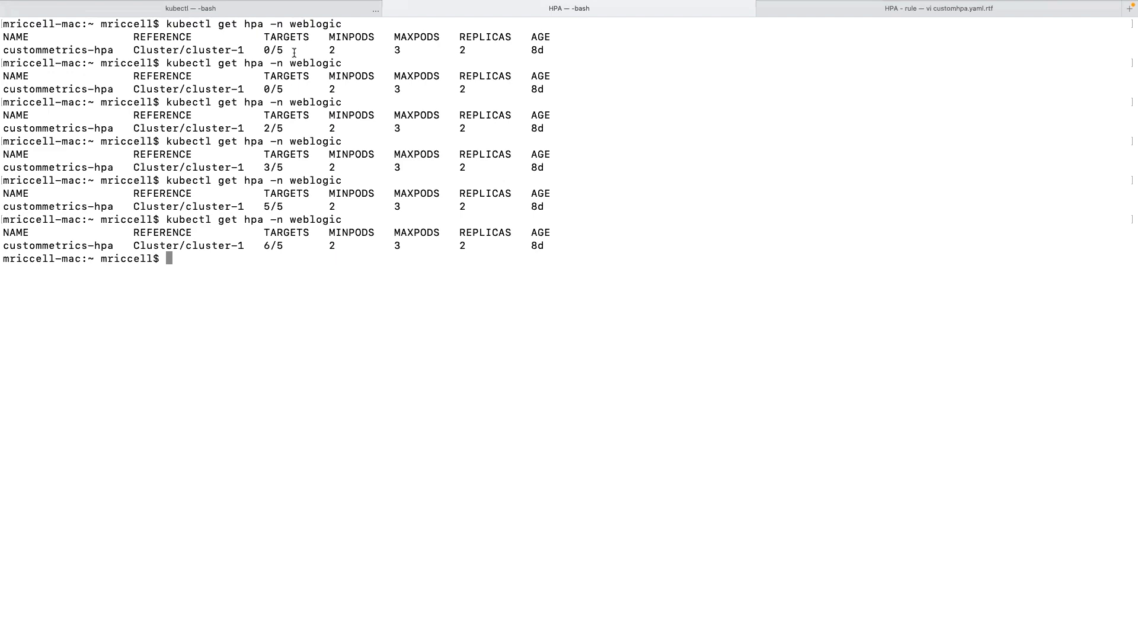
pyautogui.click(264, 8)
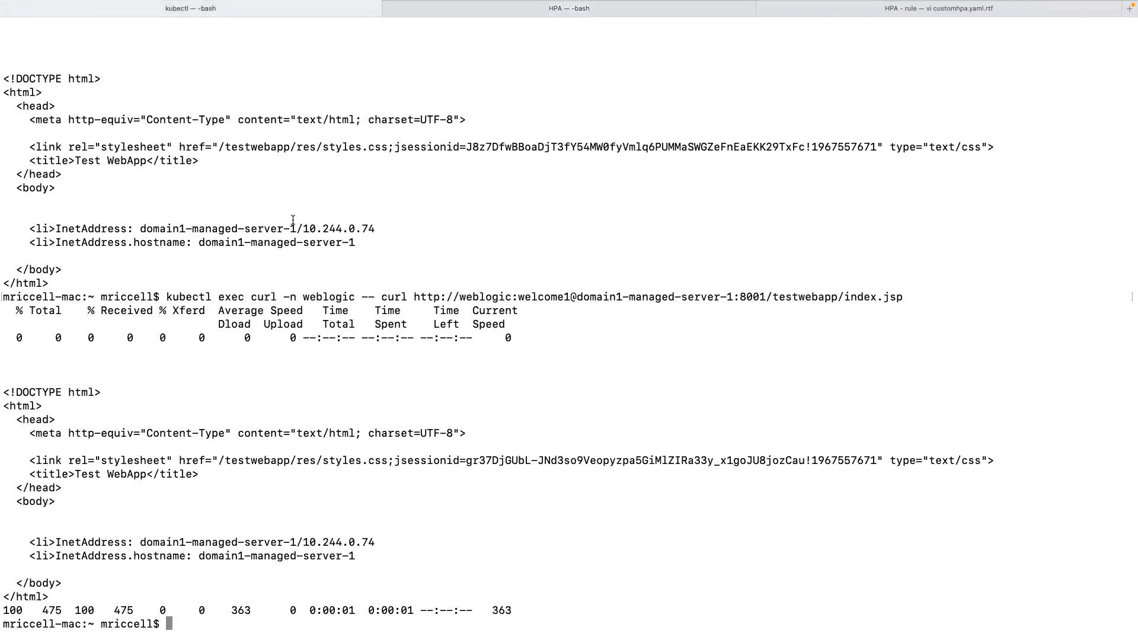
pyautogui.write('kubectl ')
pyautogui.write('get po -')
pyautogui.write('n weblogi')
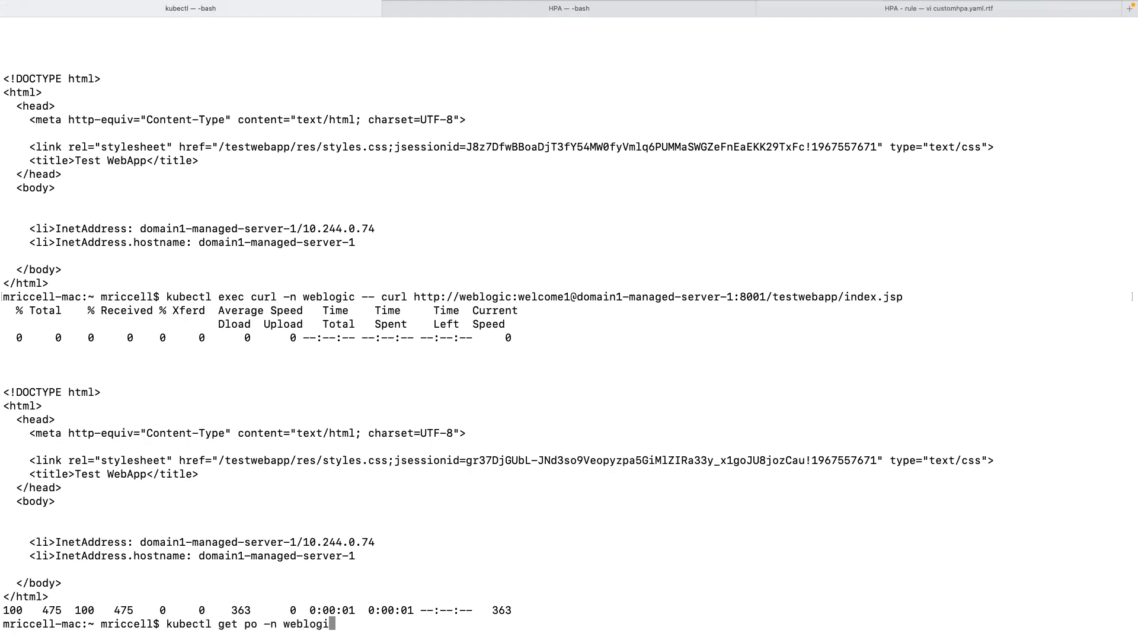
pyautogui.write('c')
# - List WebLogic pods with kubectl get po -n weblogic, revealing domain1-managed-server-3 starting
pyautogui.press('Return')
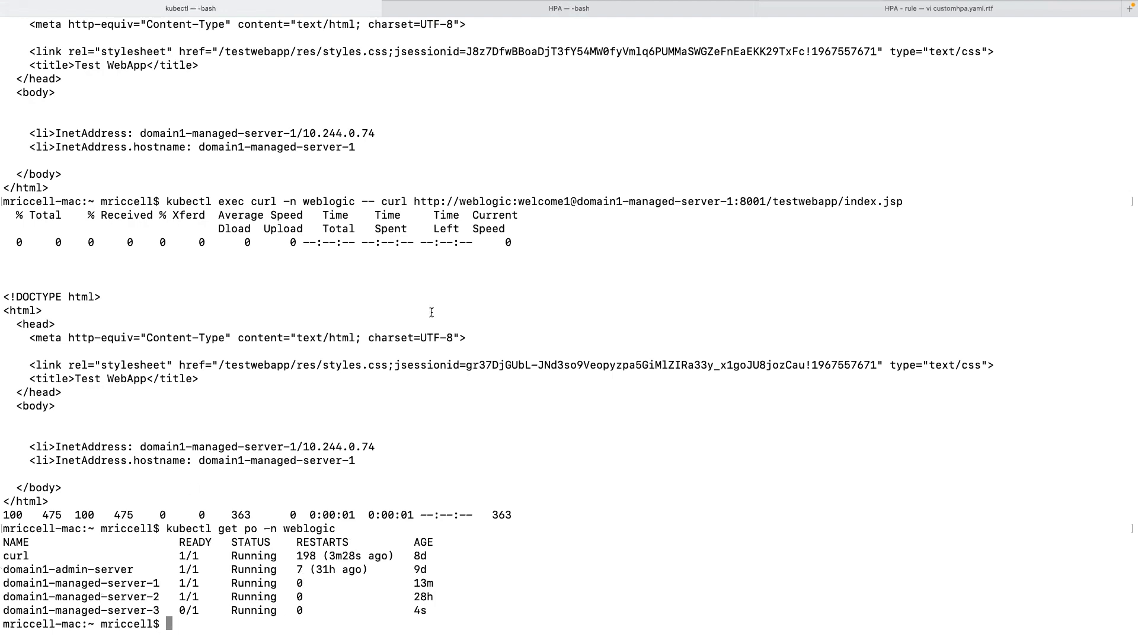
# - Recheck kubectl get hpa showing 6500m/5 at 3 replicas, then switch to the browser
pyautogui.click(580, 10)
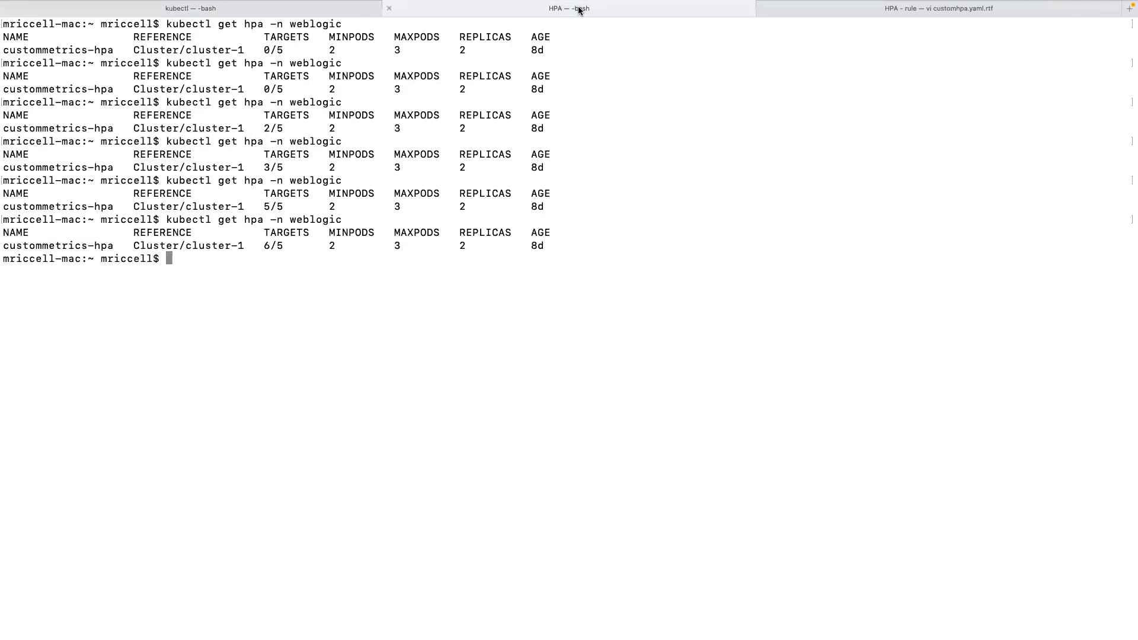
pyautogui.write('kubectl get hpa -n weblogic')
pyautogui.press('Return')
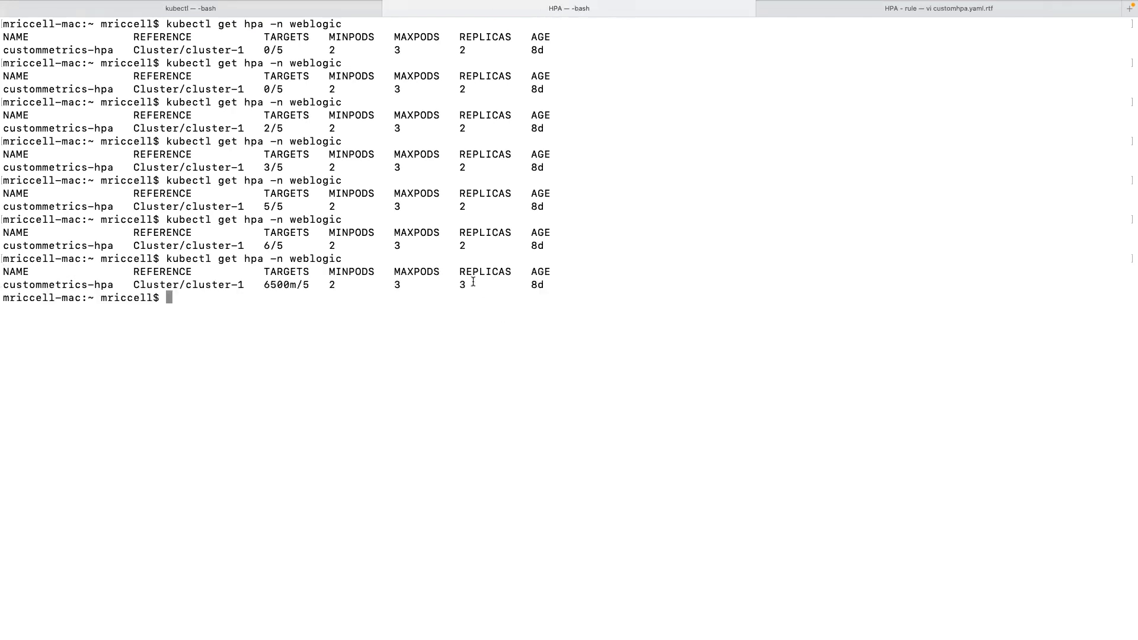
pyautogui.press('super+Tab')
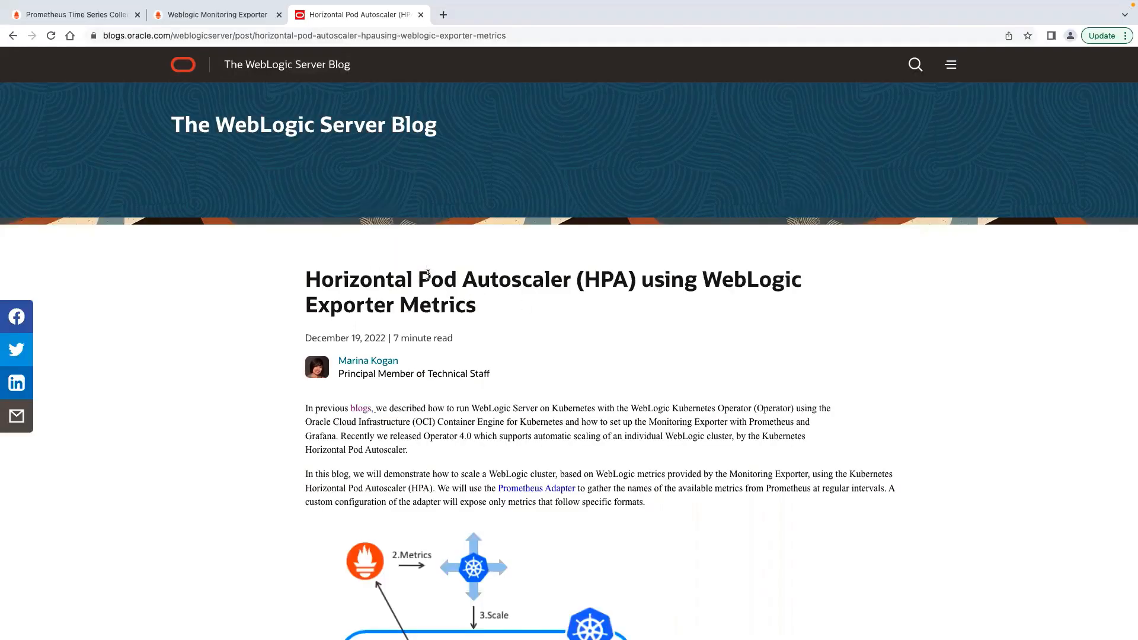
pyautogui.scroll(-3, 549, 356)
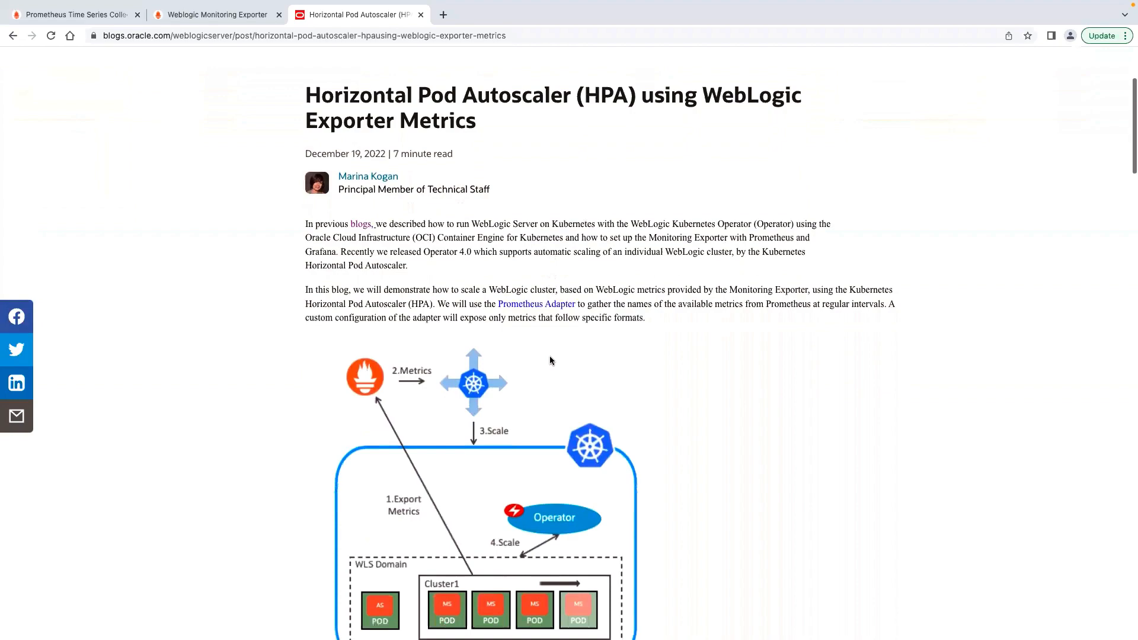
pyautogui.scroll(-3, 550, 357)
pyautogui.scroll(-3, 549, 356)
pyautogui.scroll(-3, 550, 356)
pyautogui.scroll(-3, 549, 357)
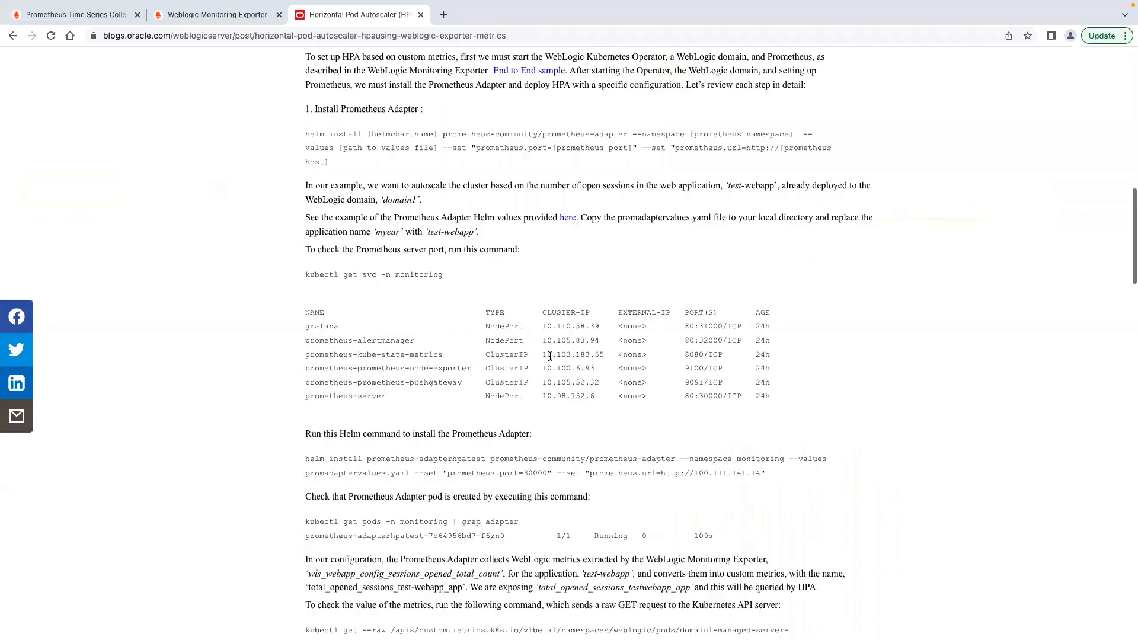
pyautogui.scroll(-5, 550, 355)
pyautogui.scroll(-2, 550, 356)
pyautogui.scroll(-1, 550, 357)
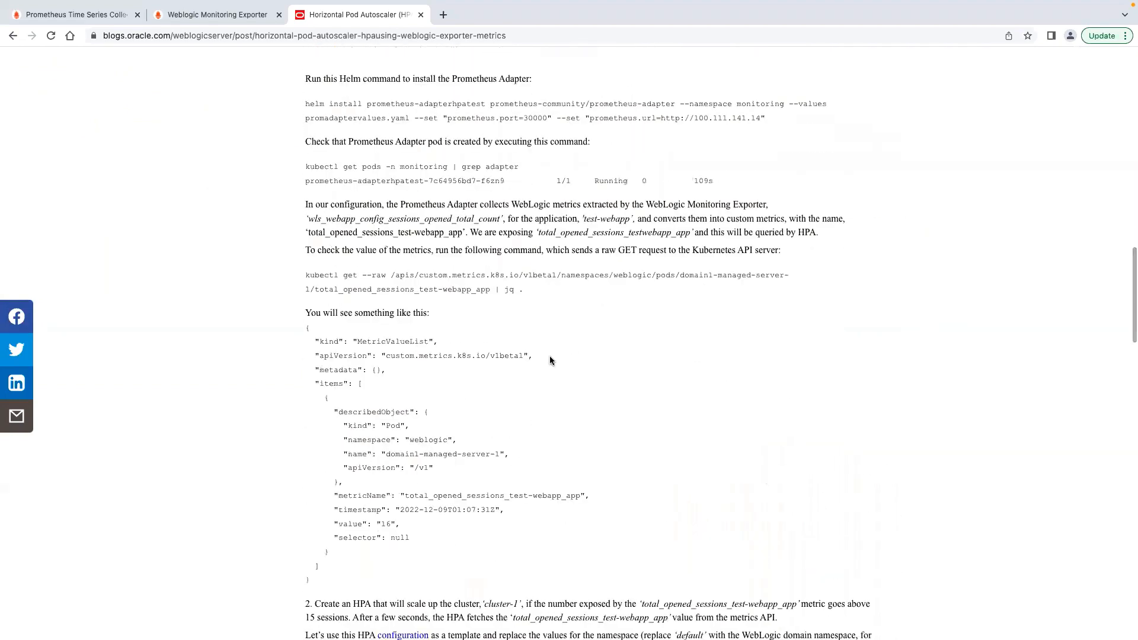
pyautogui.scroll(-2, 550, 356)
pyautogui.scroll(-3, 549, 356)
pyautogui.scroll(-2, 549, 356)
pyautogui.scroll(-3, 550, 356)
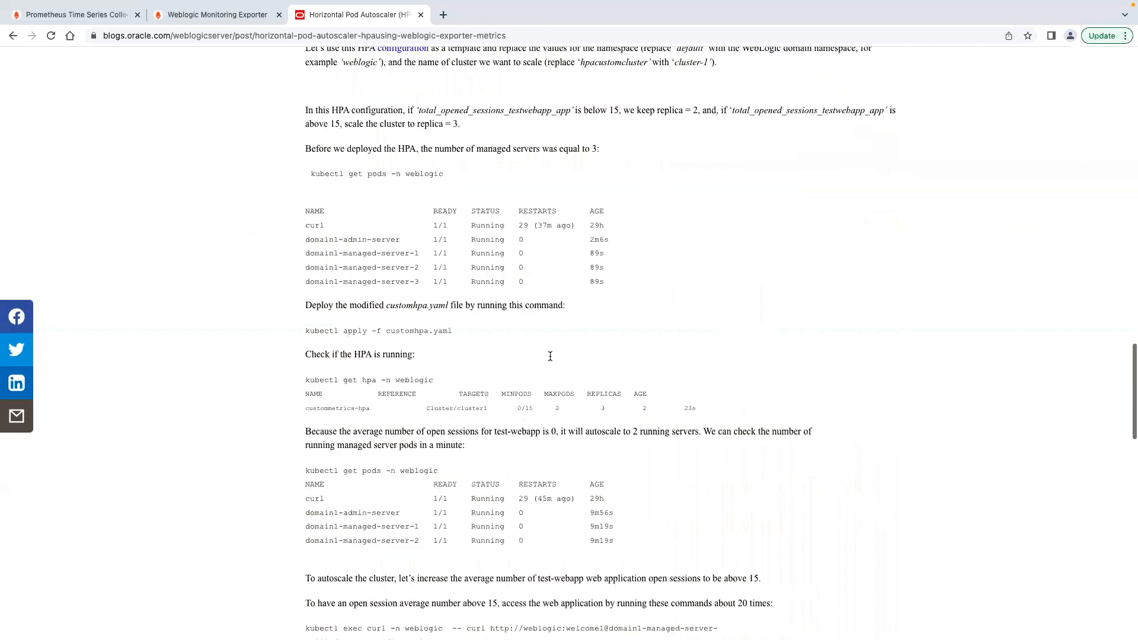
pyautogui.scroll(-3, 550, 356)
pyautogui.scroll(-5, 550, 356)
pyautogui.scroll(-3, 550, 356)
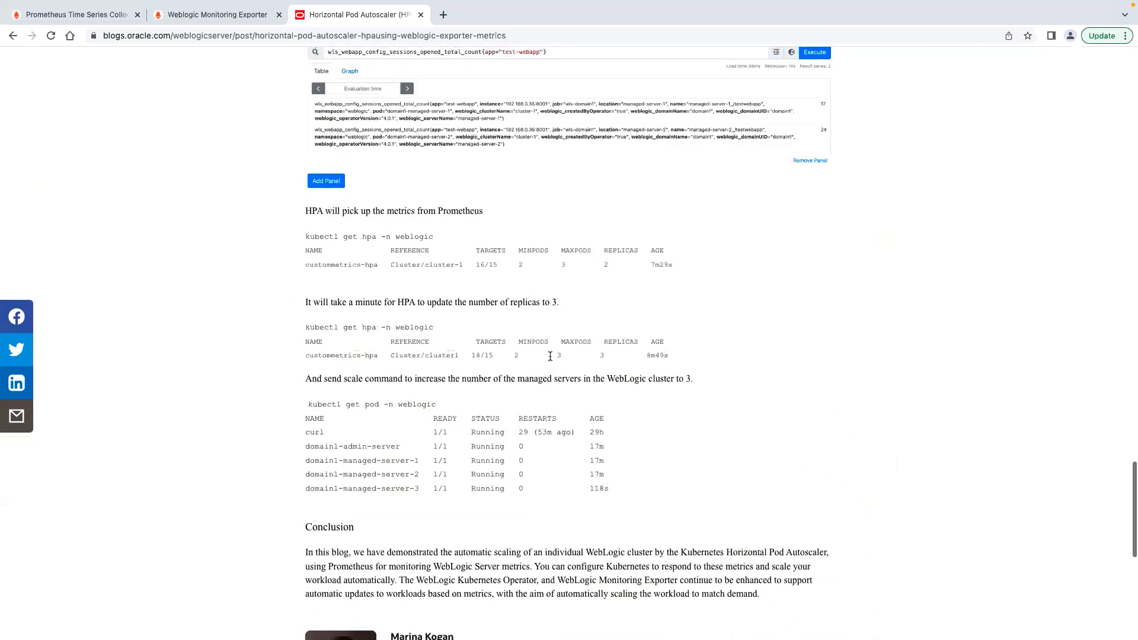
pyautogui.scroll(1, 550, 356)
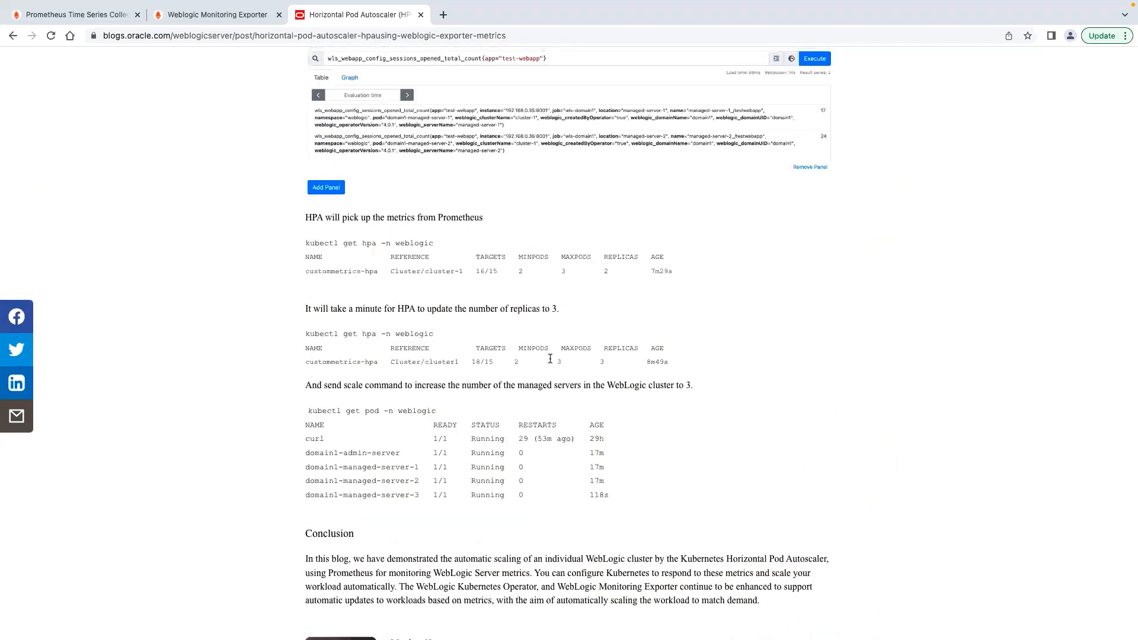